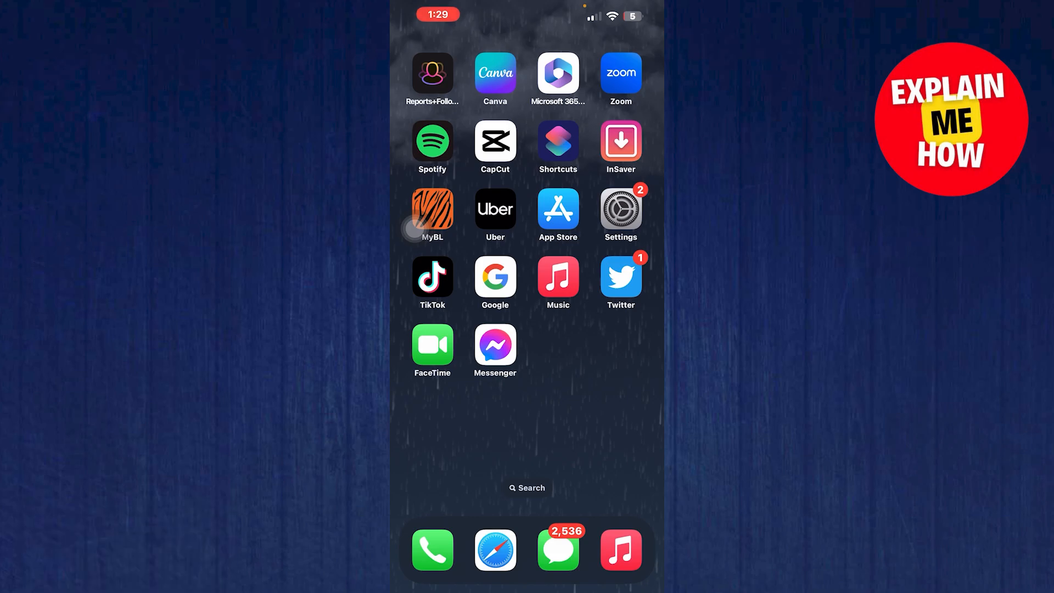
Switch Messenger to the other signed-in profile via the Switch profile list
left_click(493, 343)
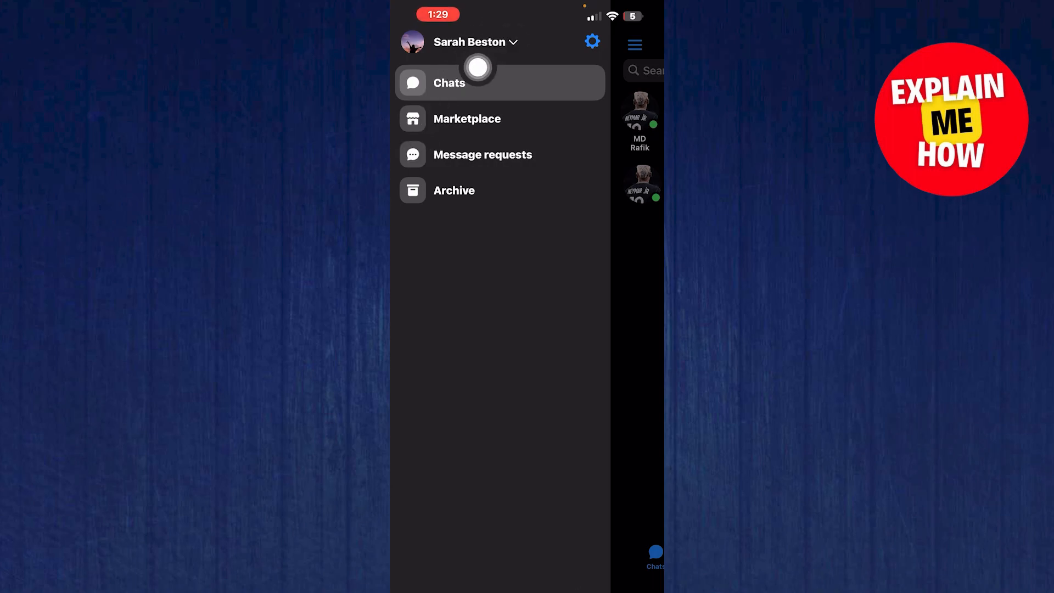
left_click(511, 41)
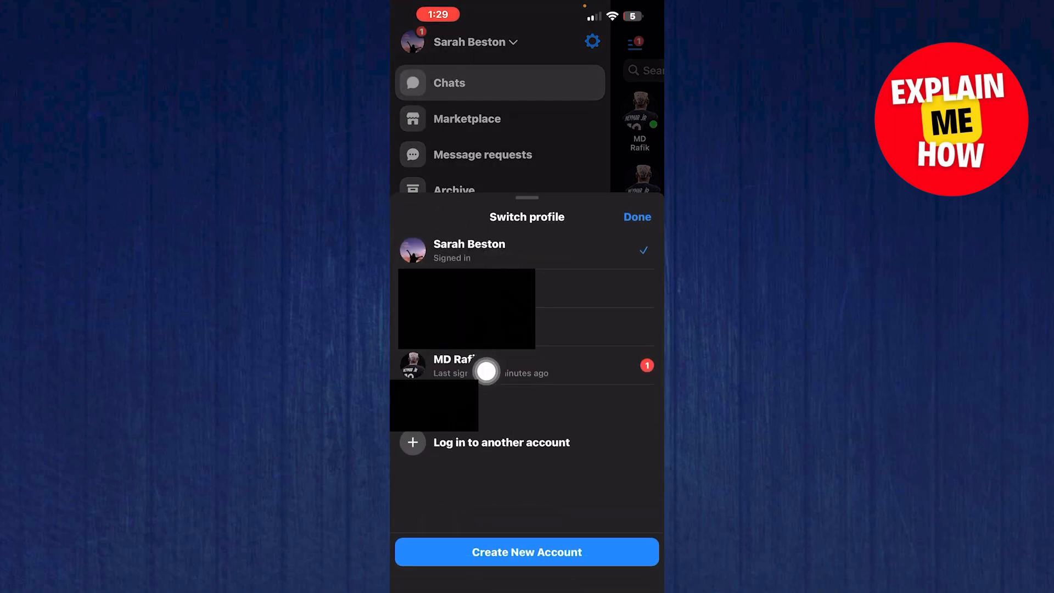
left_click(494, 365)
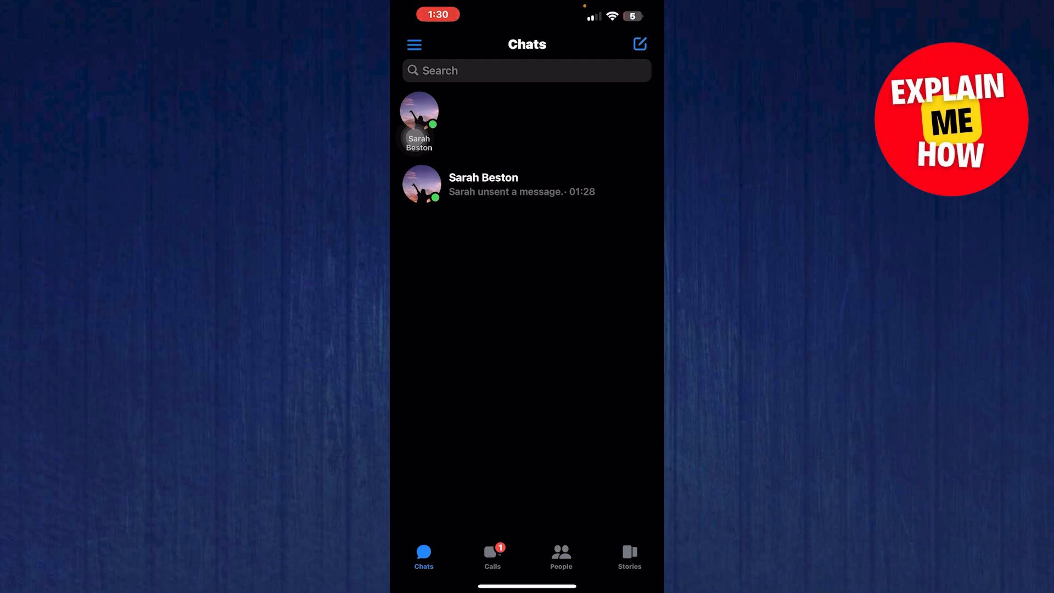
Swipe the lone chat row left and choose Restrict from its More menu
left_click(495, 184)
left_click(412, 42)
left_click_drag(594, 184, 461, 184)
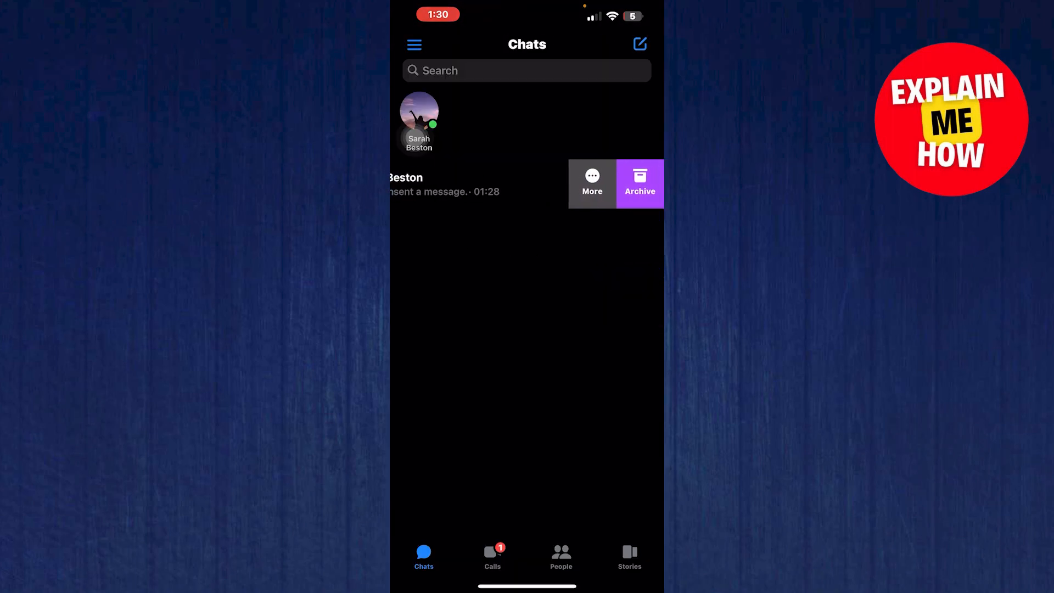
left_click(590, 198)
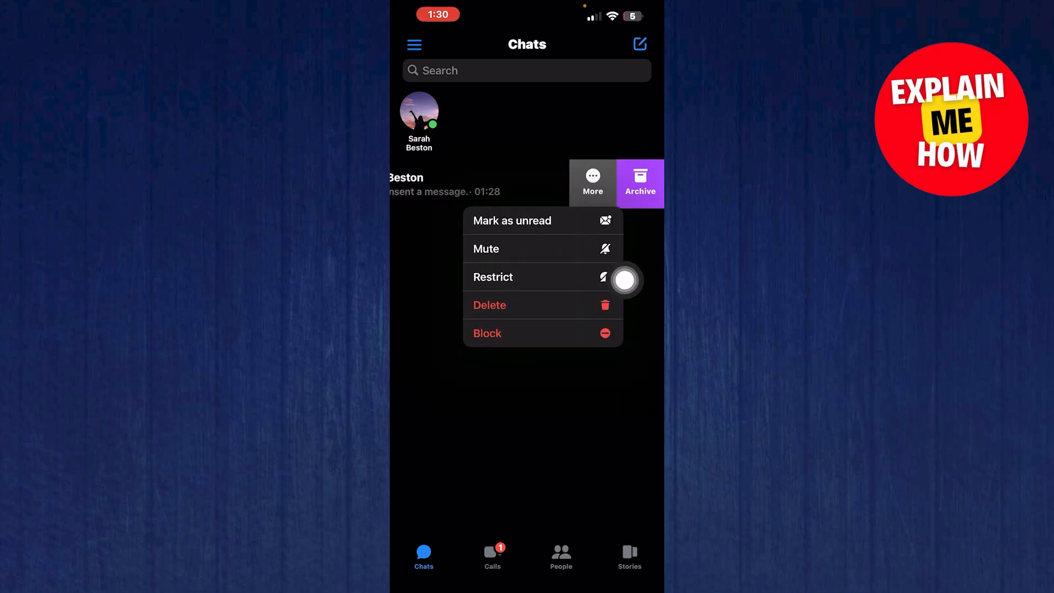
left_click(638, 279)
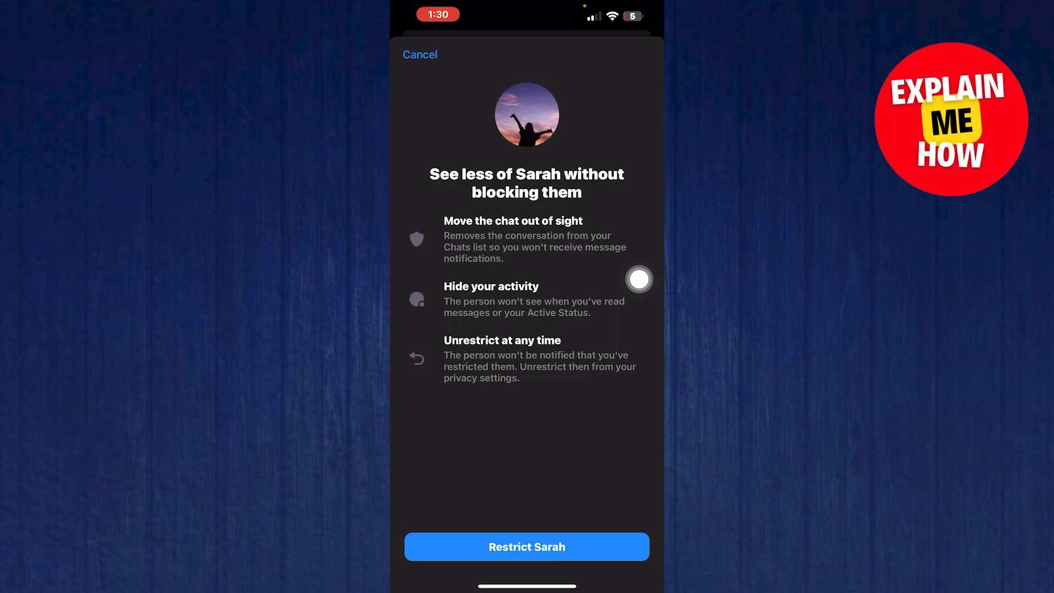
Confirm restricting the contact, then switch back to the first account and continue as it
left_click(611, 562)
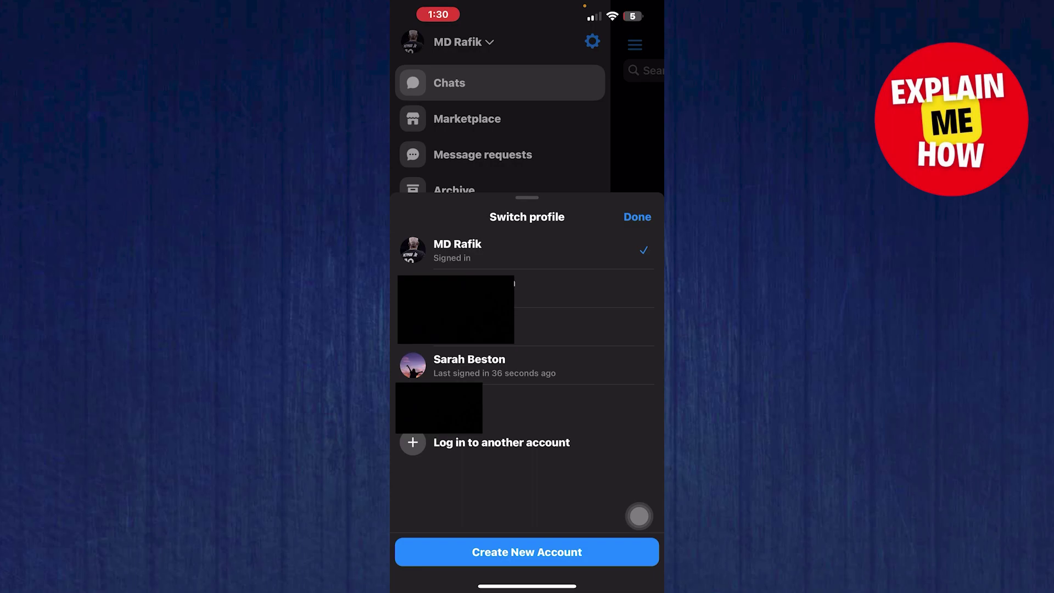
left_click(470, 364)
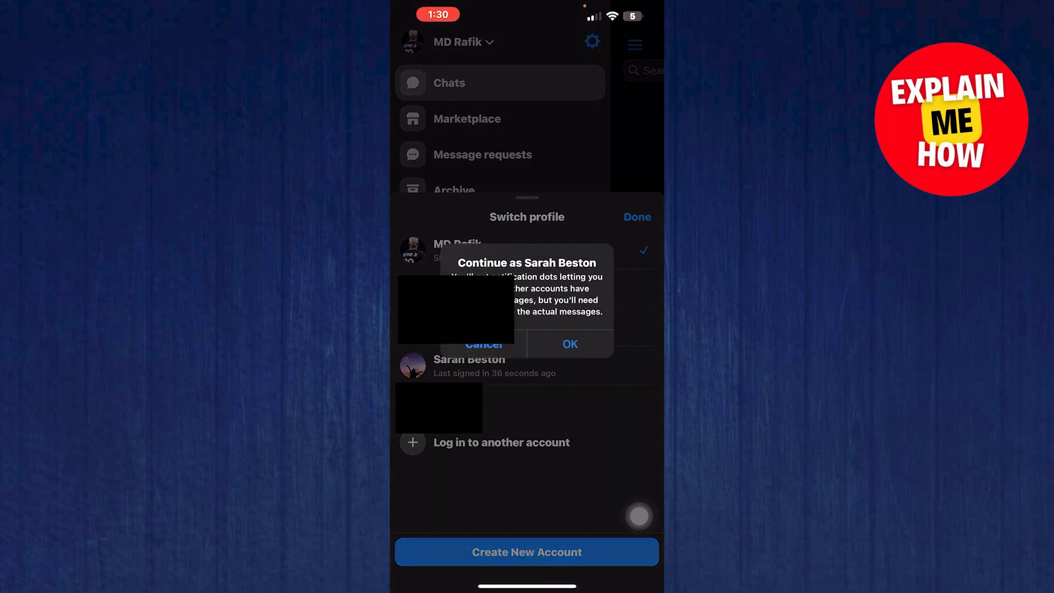
left_click(568, 343)
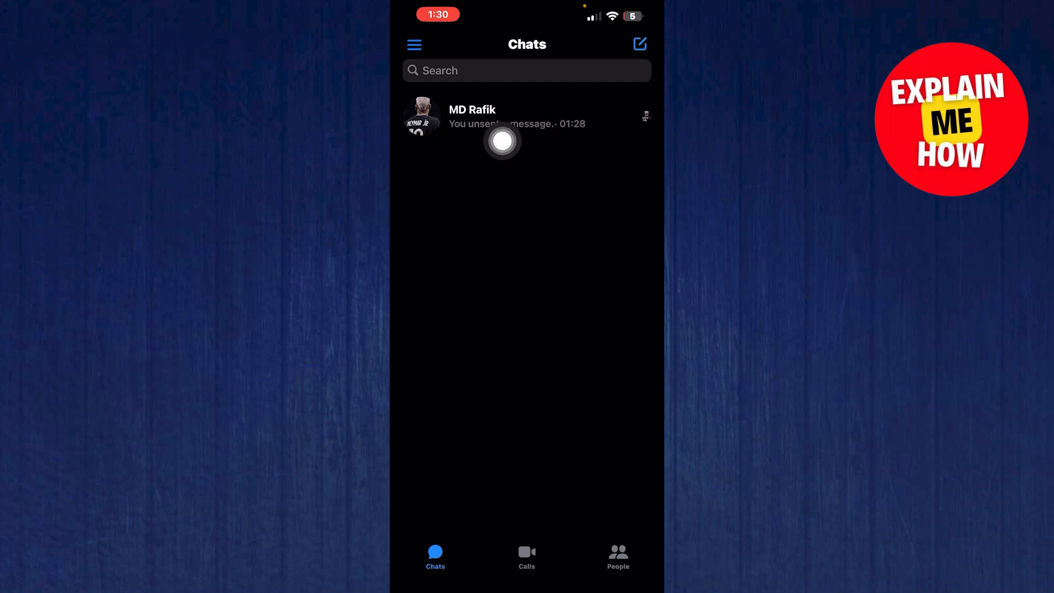
Send a 'Hi 👋' message to the restricting account from its conversation
left_click(638, 125)
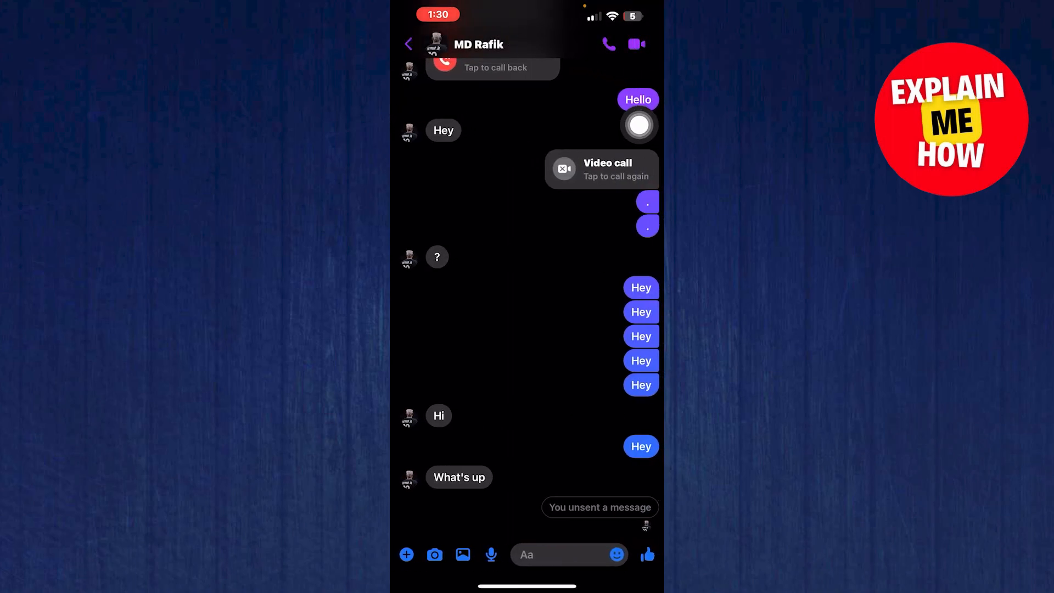
left_click(527, 555)
type("Hi 👋")
left_click(617, 388)
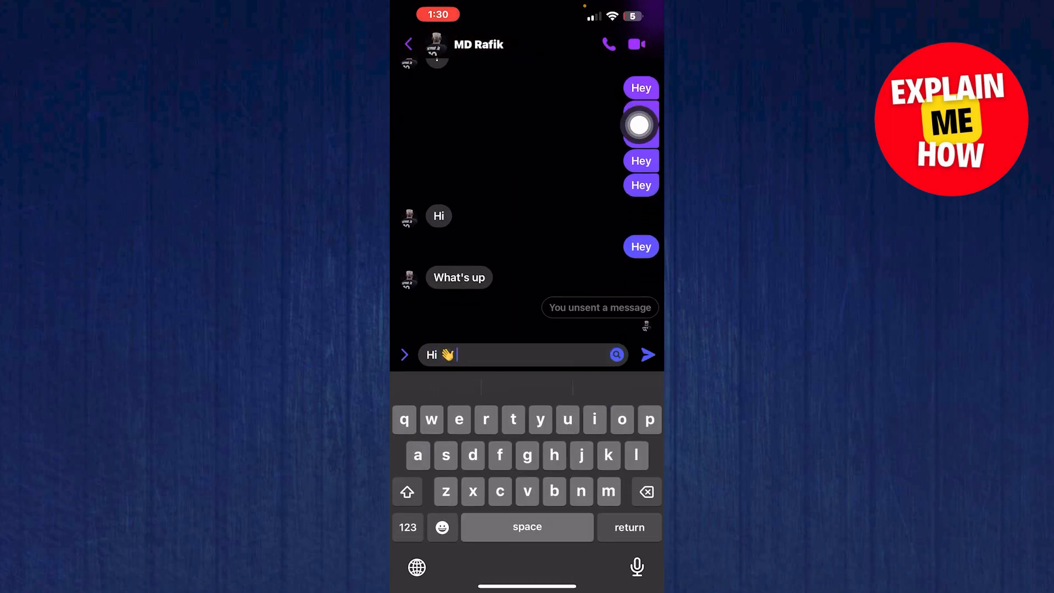
left_click(648, 354)
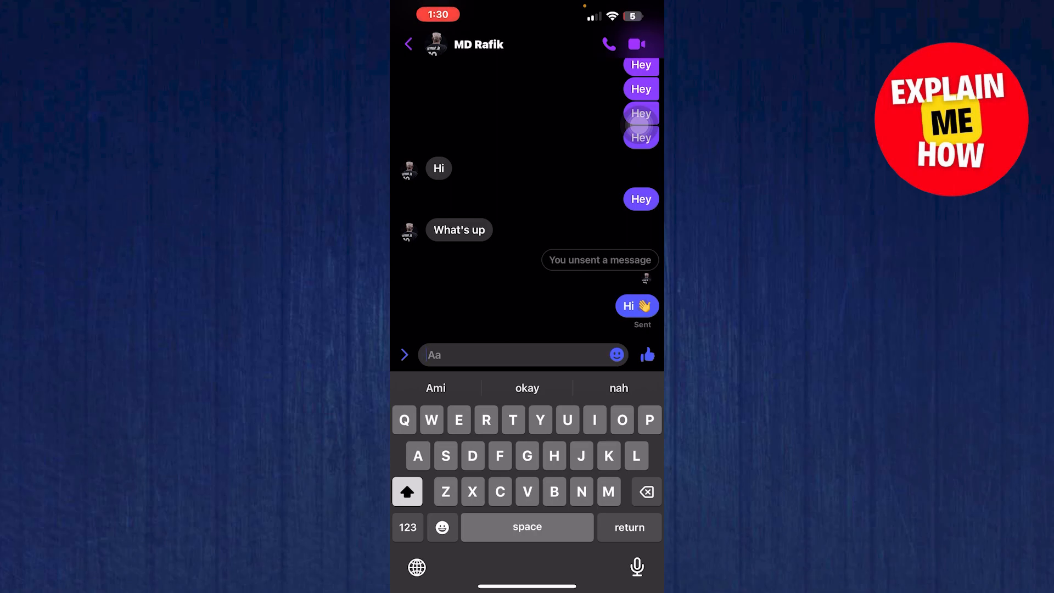